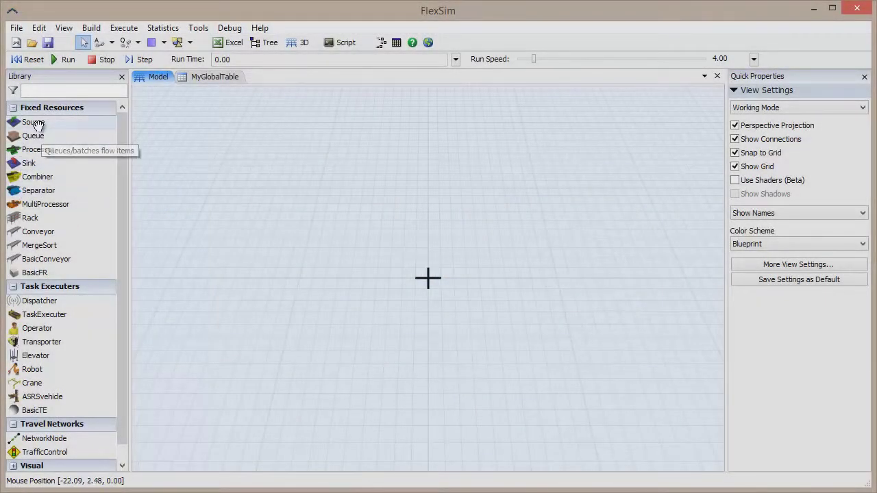
Place Source1, Queue2, three processors (Processor3–5) and Sink6 in the model
drag(34, 122, 163, 209)
drag(235, 264, 236, 266)
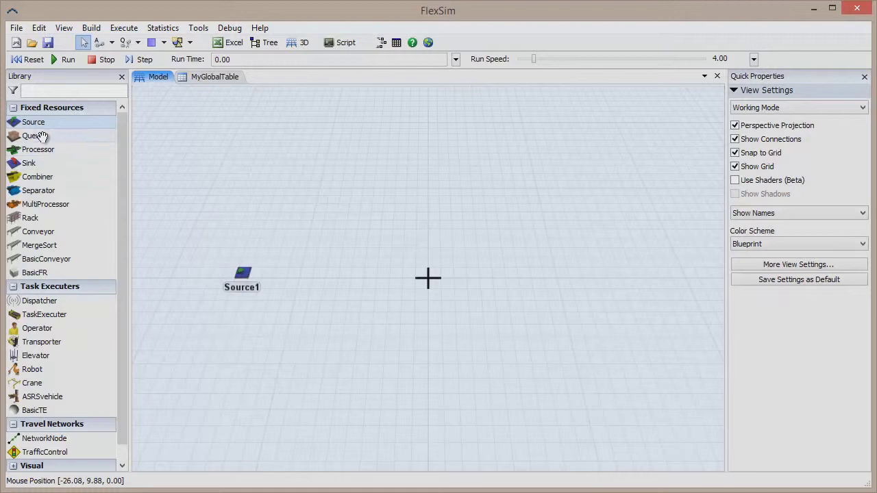
drag(59, 135, 308, 269)
drag(49, 150, 415, 259)
drag(55, 151, 420, 322)
drag(41, 162, 367, 182)
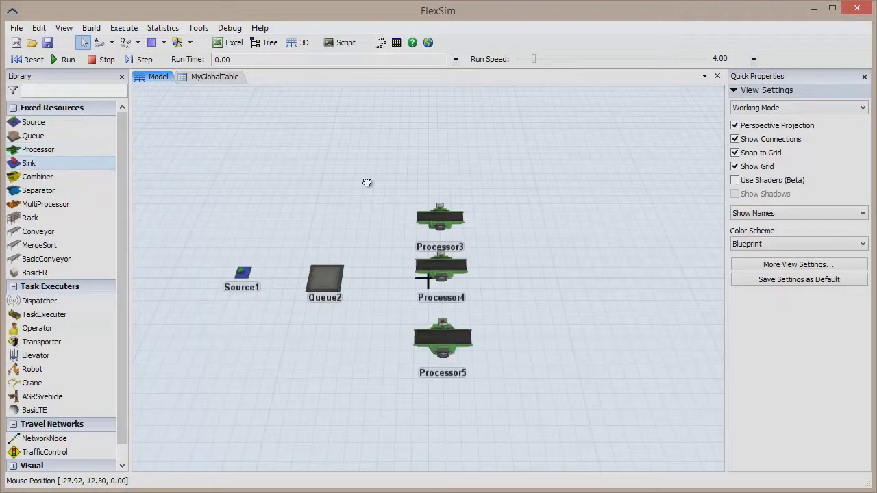
drag(543, 267, 545, 269)
Connect Source1 to Queue2, Queue2 to each processor, and each processor to Sink6
click(242, 274)
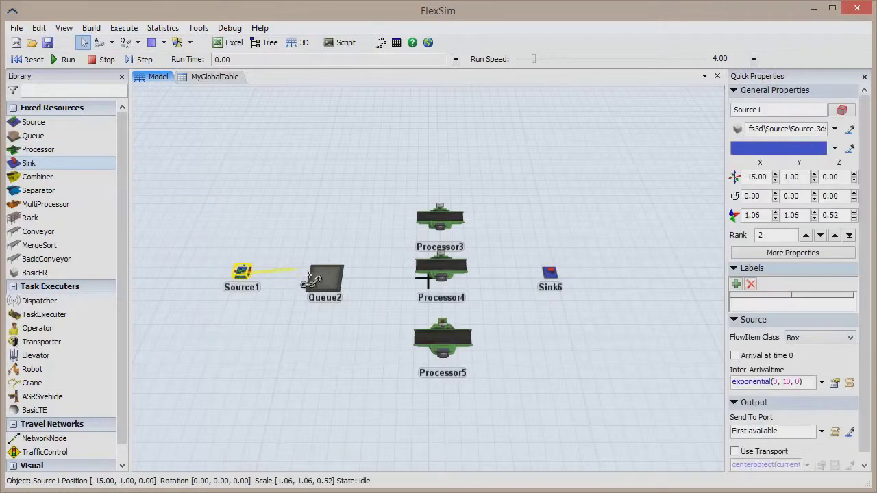
click(325, 277)
click(440, 218)
click(550, 272)
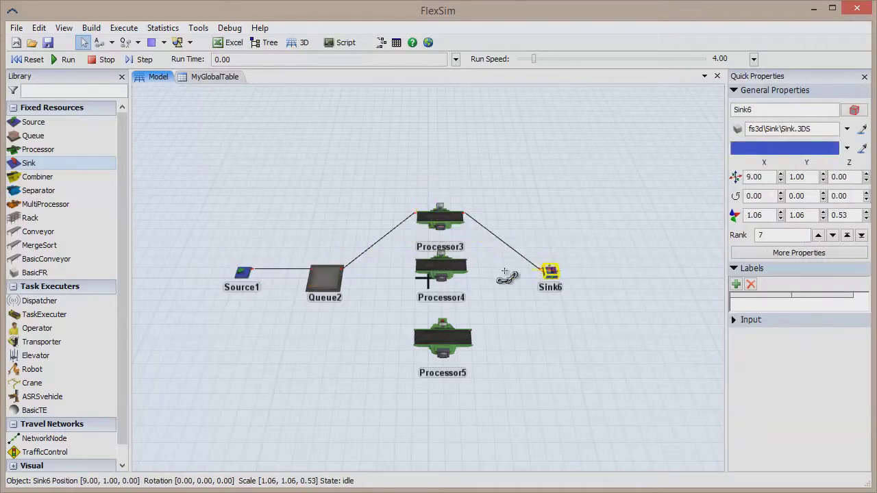
click(325, 278)
click(441, 268)
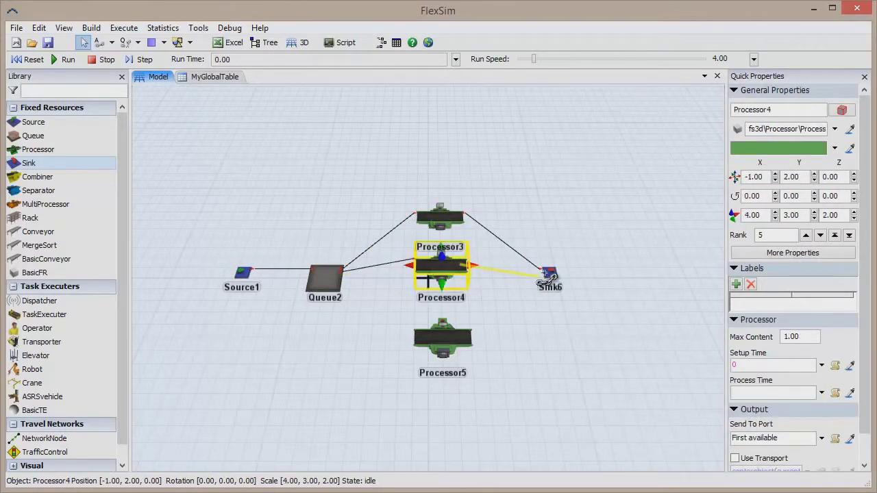
click(550, 272)
click(324, 277)
click(442, 337)
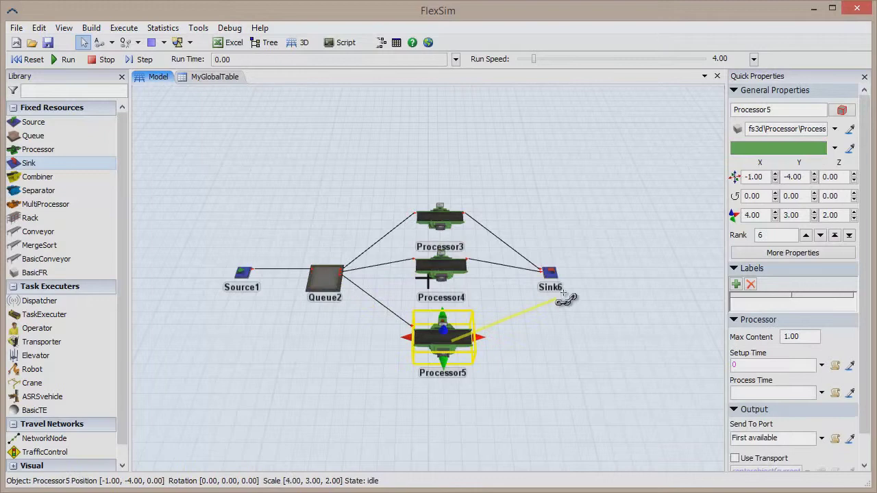
click(548, 275)
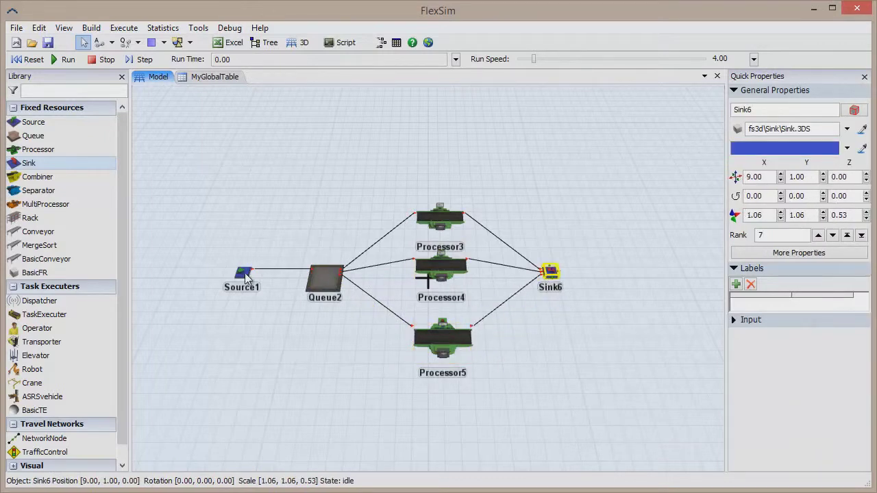
Give Source1's OnCreation trigger the Set Item Type and Color action, then close its properties
click(244, 274)
double_click(241, 273)
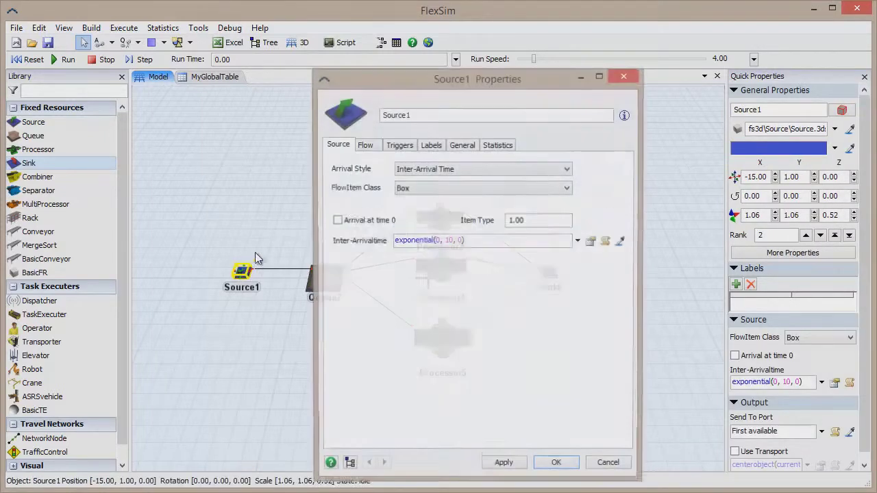
click(399, 146)
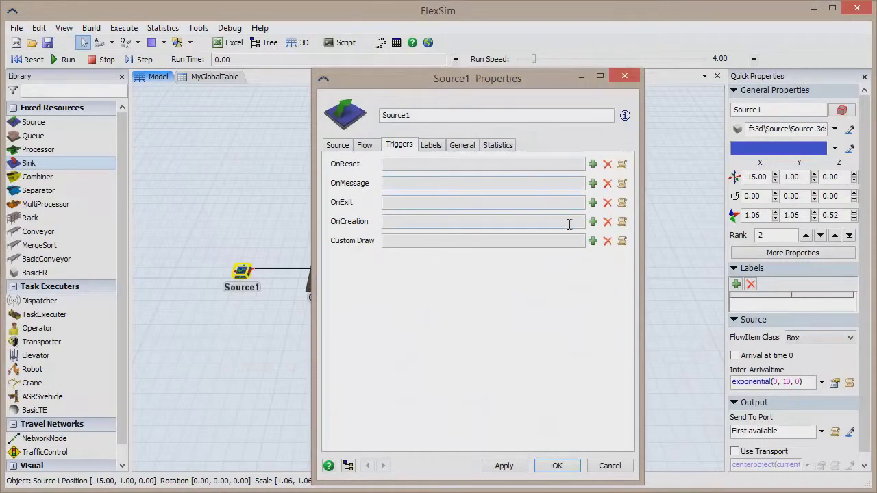
click(593, 222)
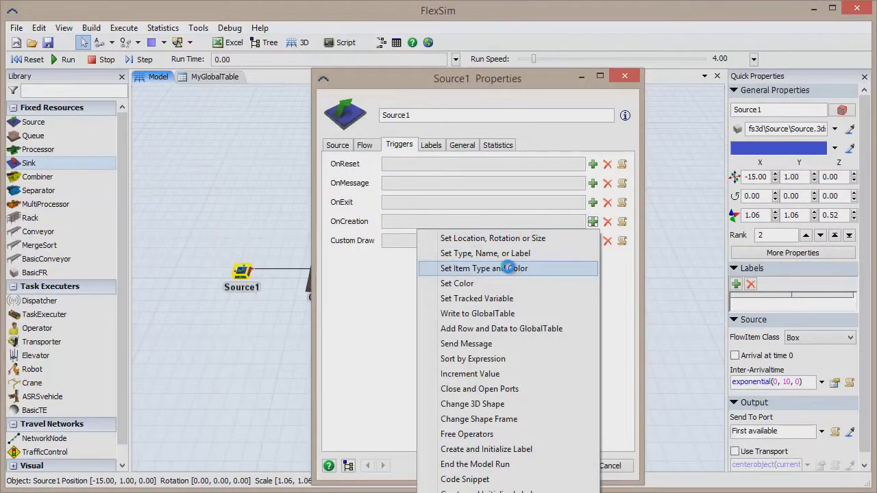
click(509, 268)
click(509, 370)
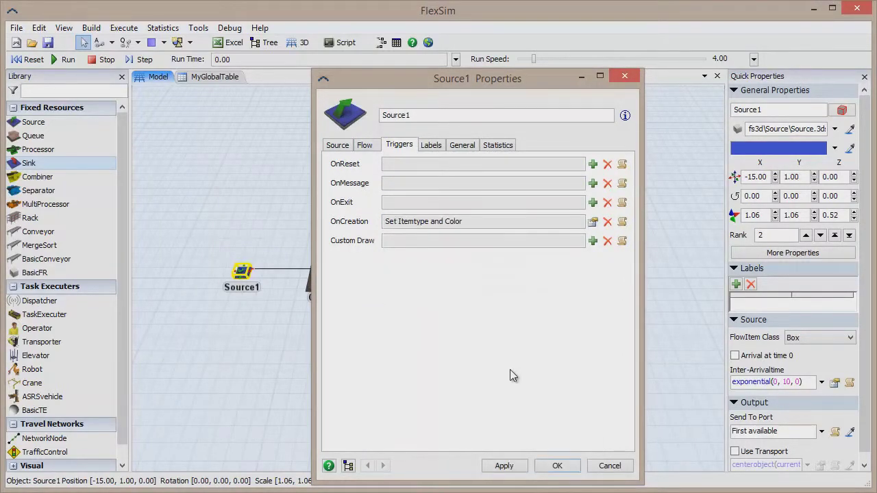
click(559, 466)
Set Queue2's Send To Port to By Expression using getitemtype(item)
click(329, 281)
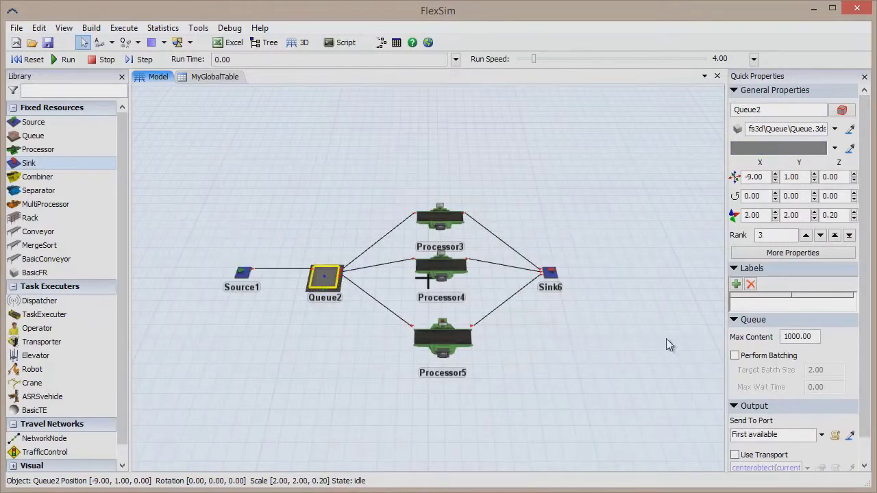
click(820, 435)
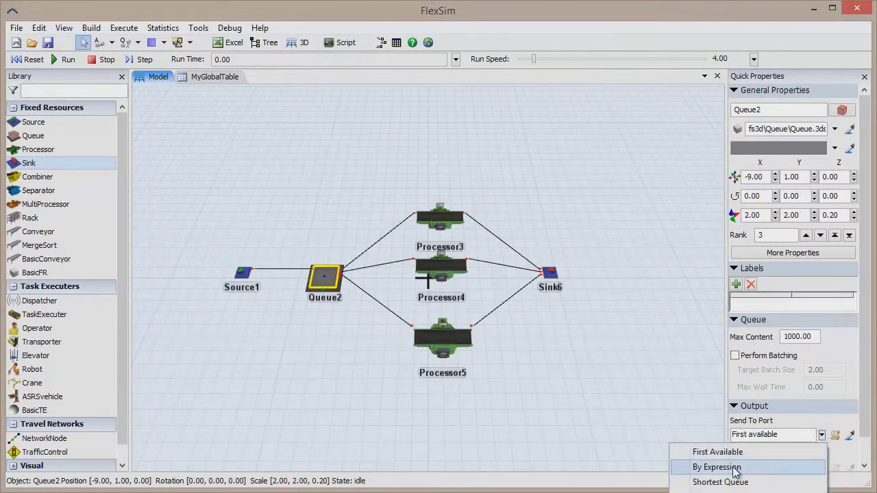
click(733, 469)
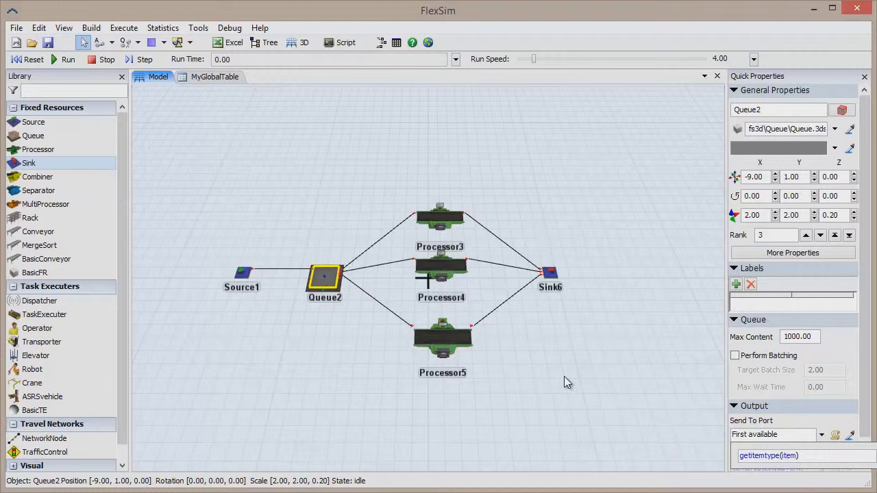
click(518, 368)
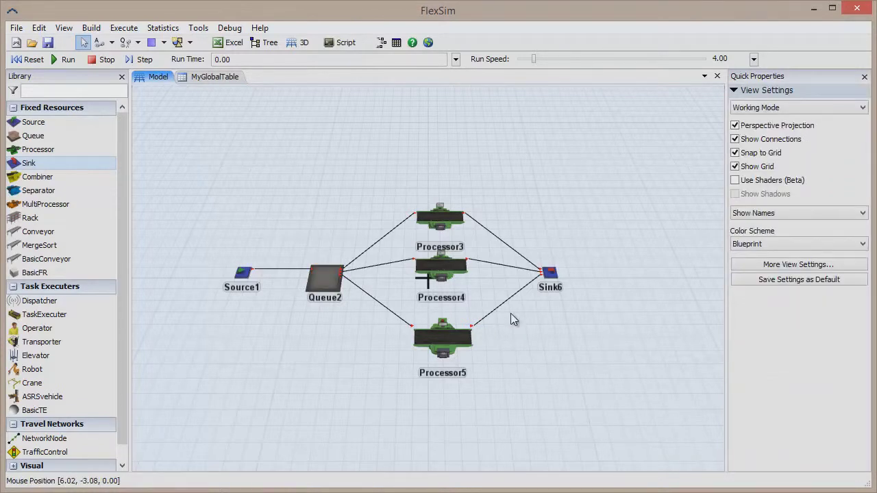
Add a number label named ProcTime to Processor4
click(445, 276)
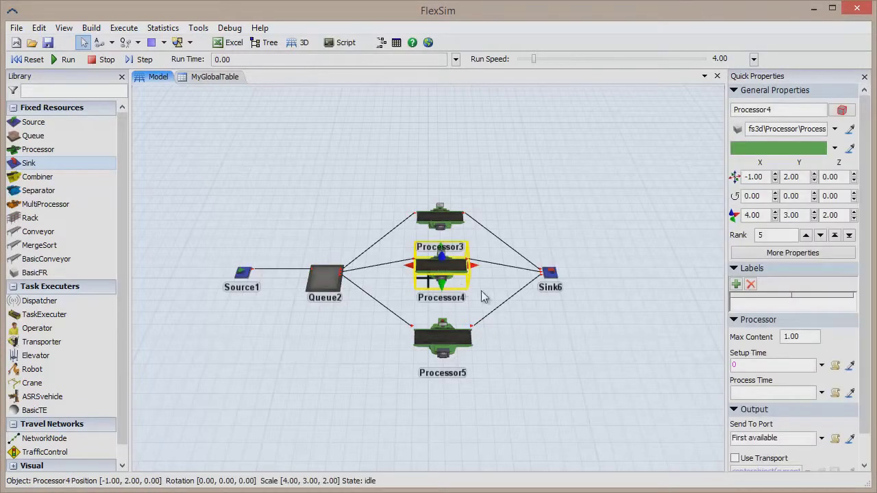
click(735, 286)
click(757, 301)
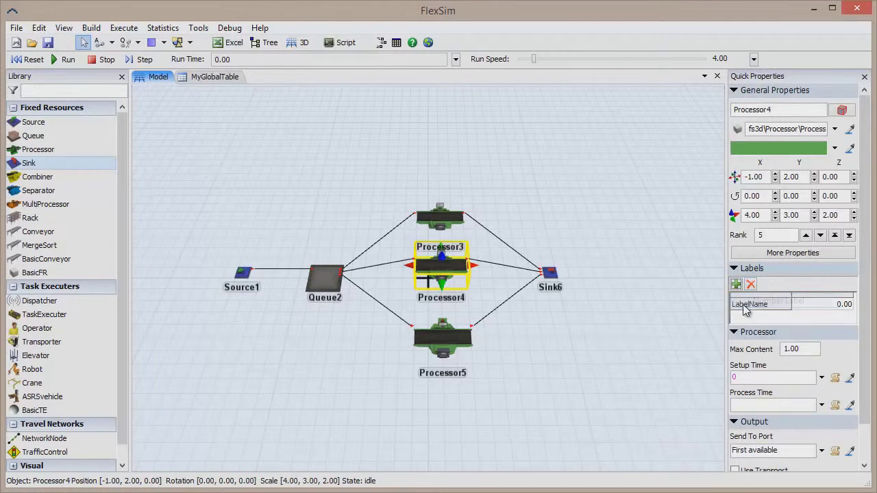
double_click(746, 304)
text(ProcTime)
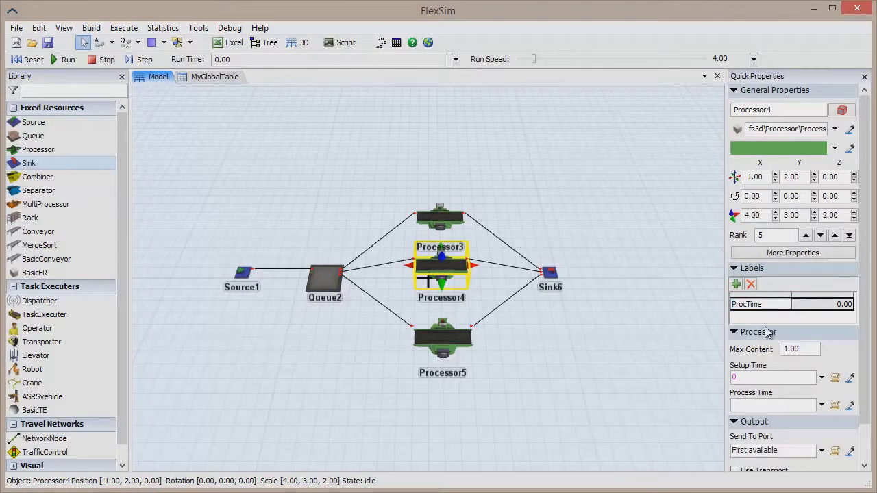
click(638, 340)
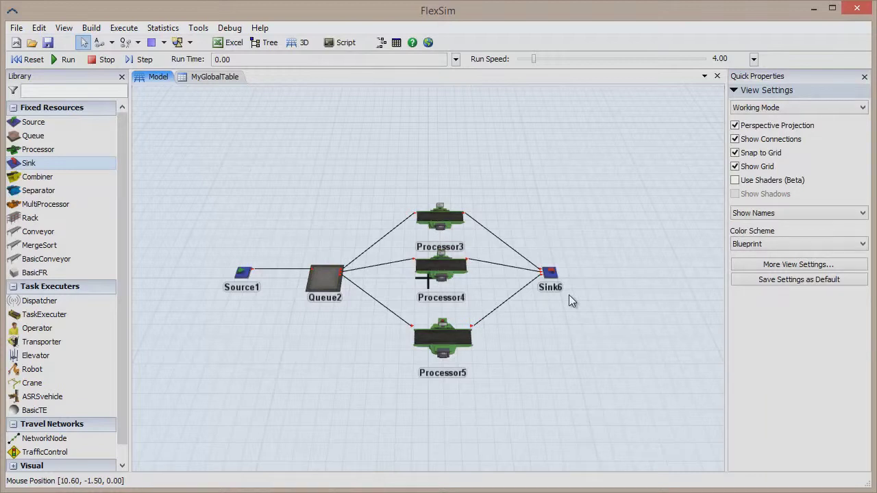
click(442, 220)
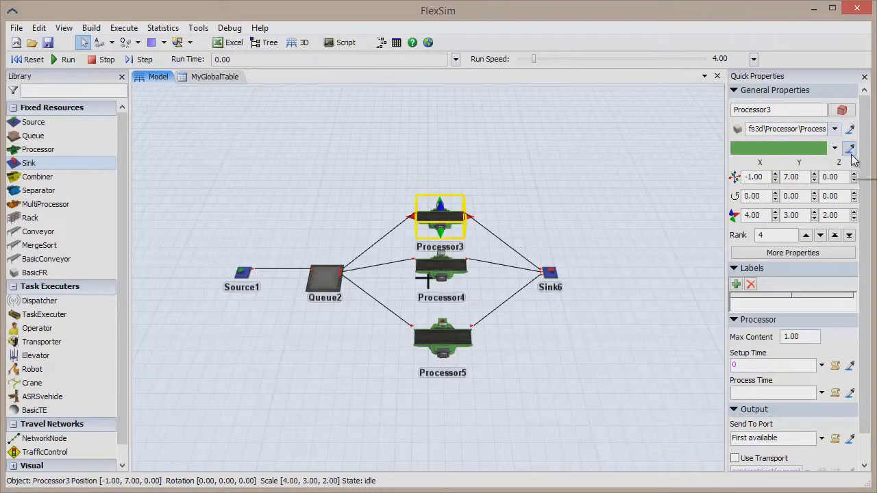
click(850, 131)
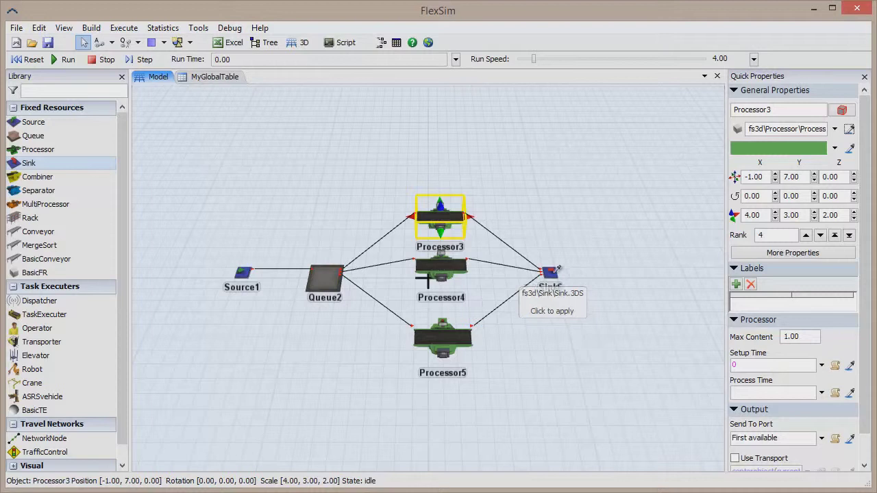
click(552, 274)
click(850, 131)
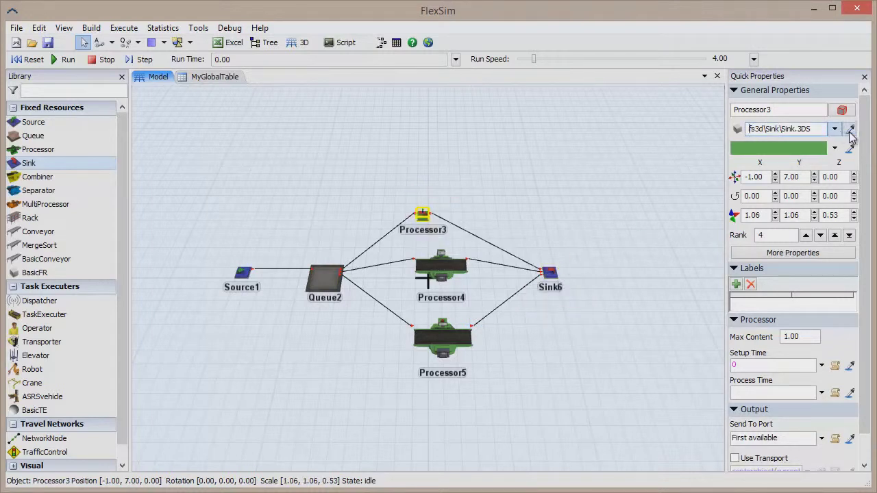
click(322, 275)
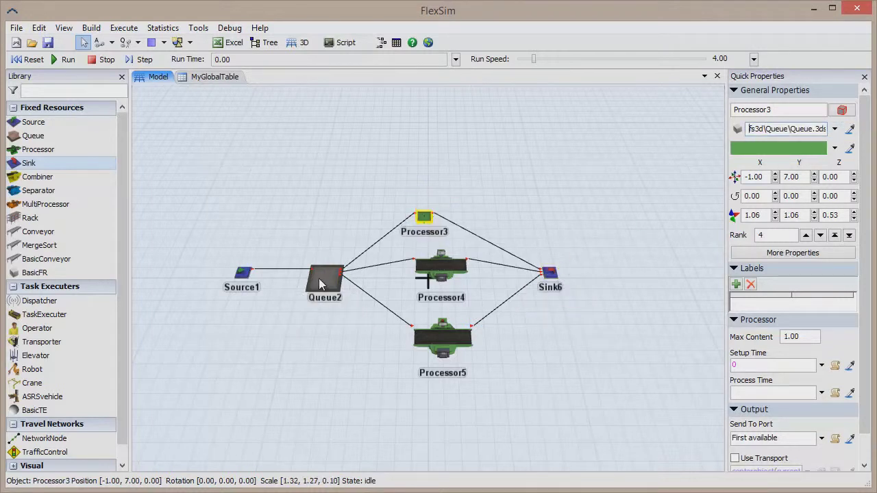
click(855, 126)
click(452, 267)
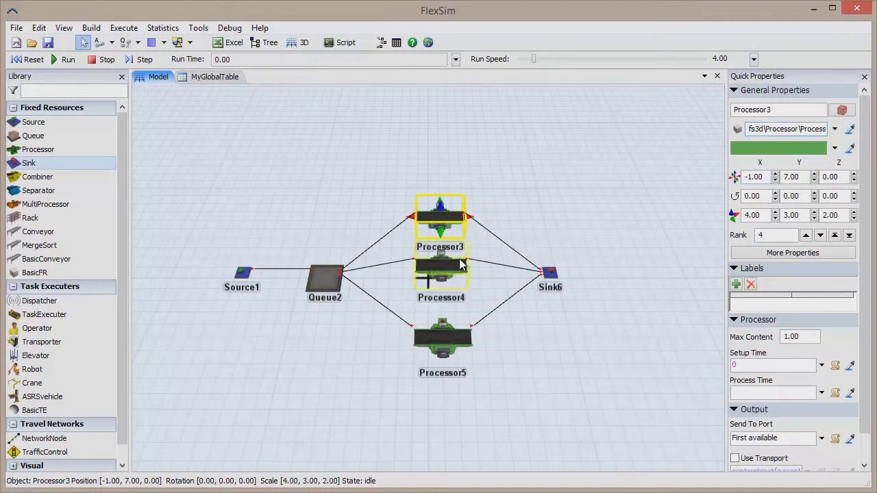
Sample Processor4's green colour onto Processor3, replacing the red briefly taken from Sink6
click(854, 152)
click(850, 148)
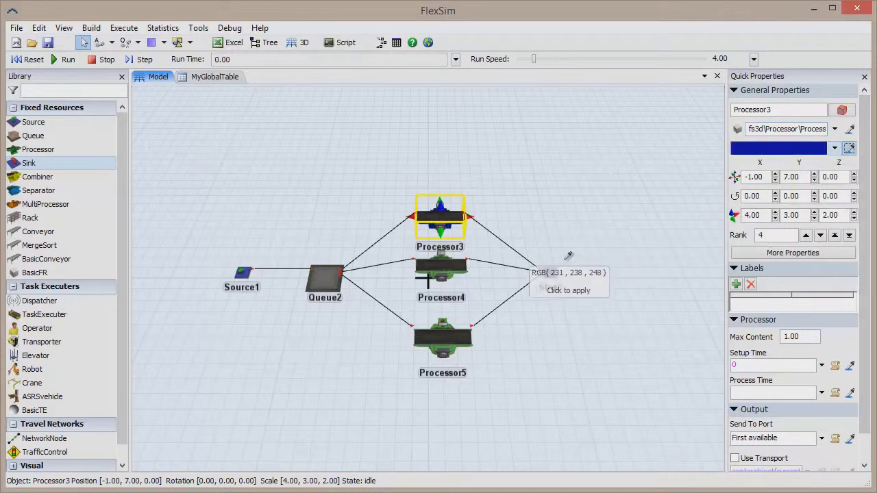
click(546, 273)
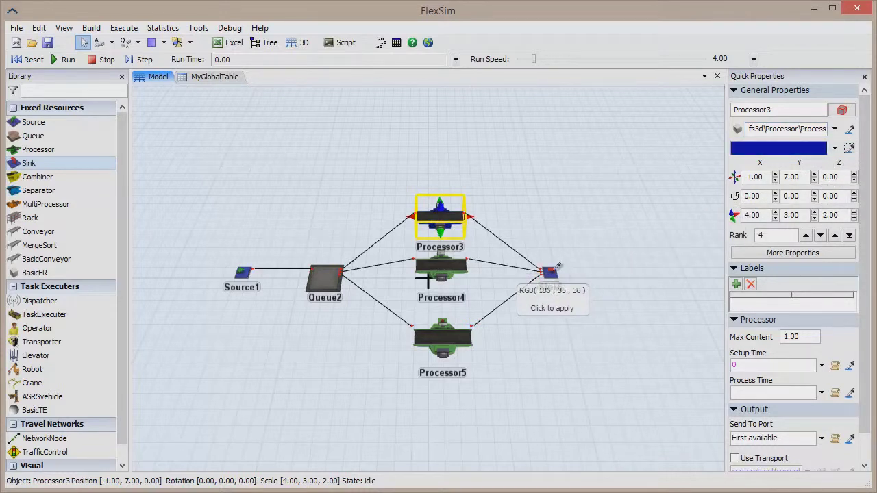
click(850, 149)
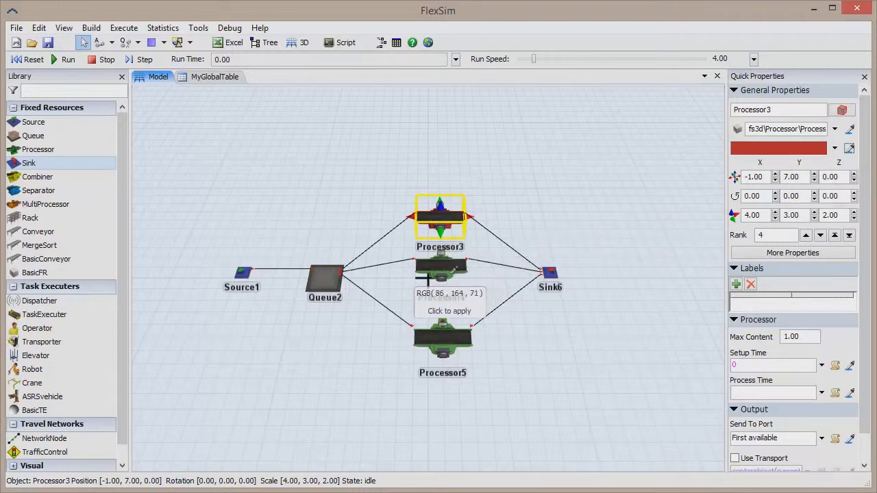
click(451, 277)
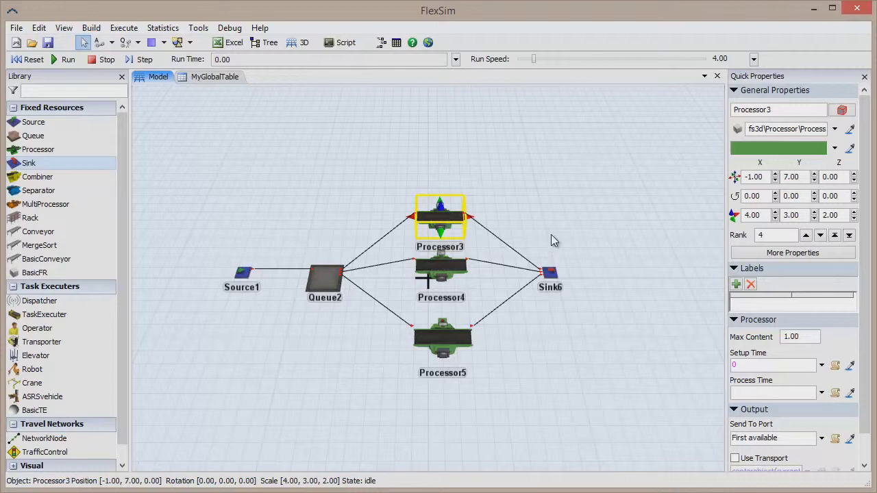
click(849, 392)
click(427, 270)
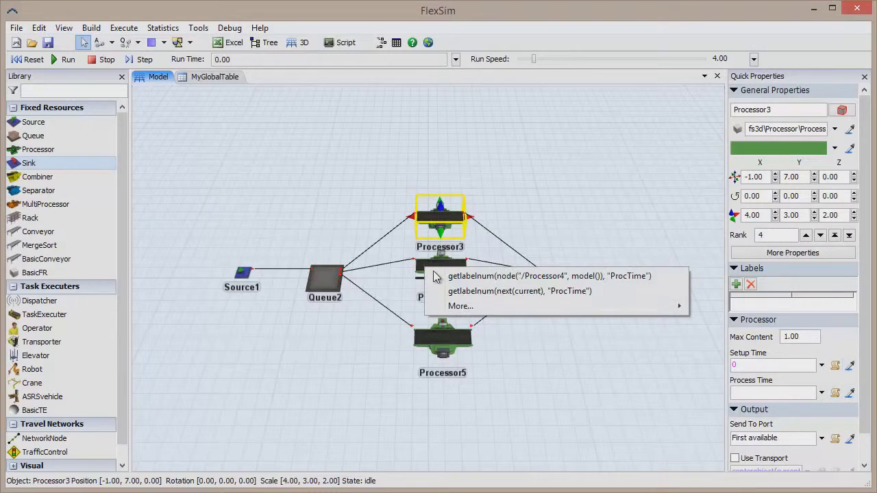
mouse_move(457, 307)
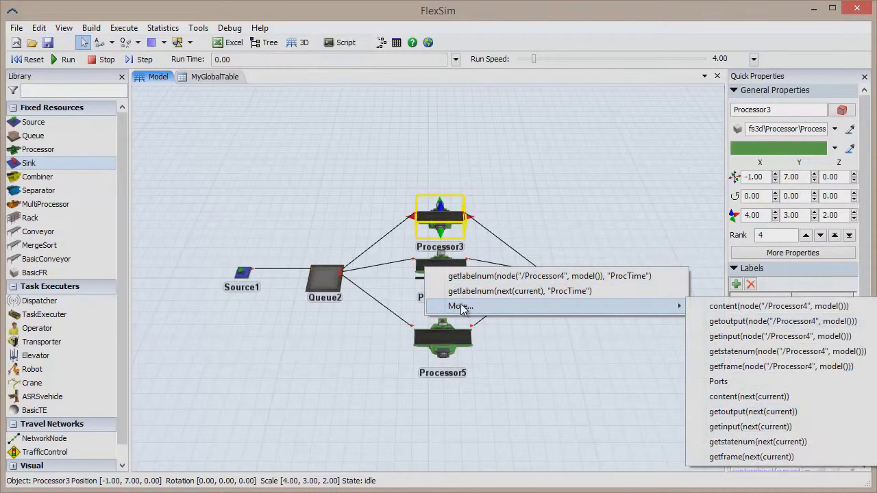
click(547, 185)
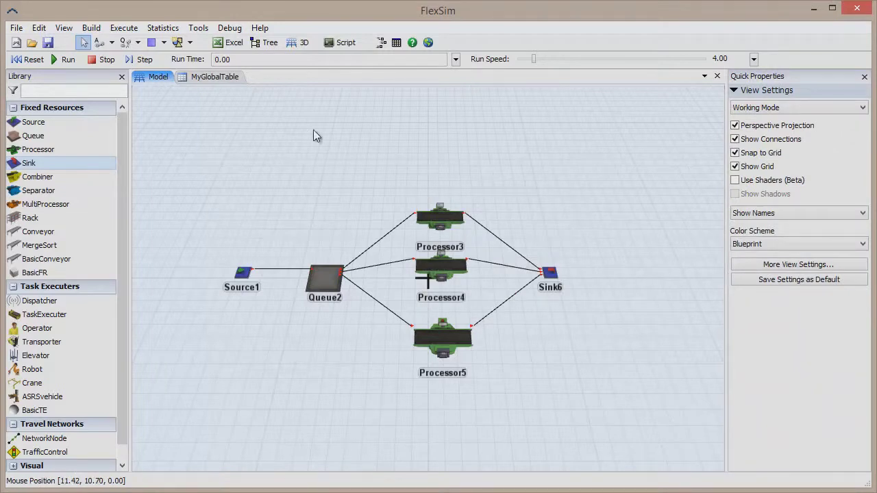
Dock MyGlobalTable beside the model and sample its ProcTime2 cell (10.00) as Processor3's process time
drag(212, 77, 450, 272)
click(287, 221)
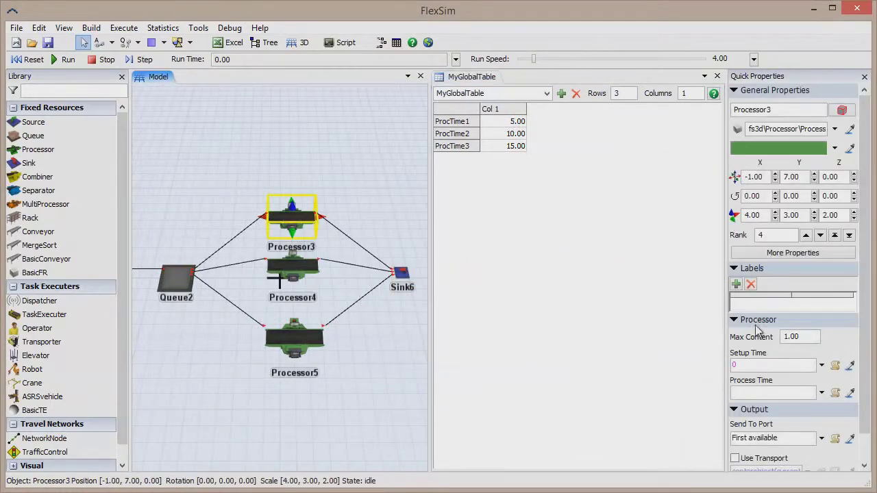
click(848, 392)
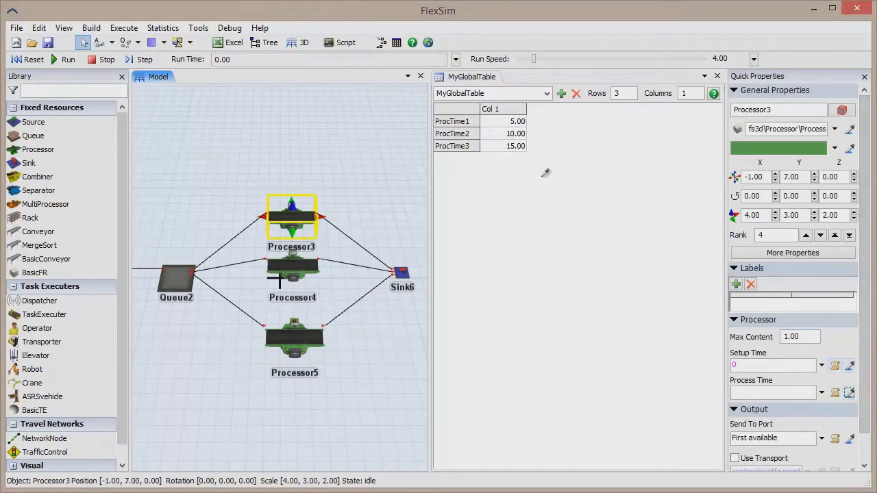
click(516, 132)
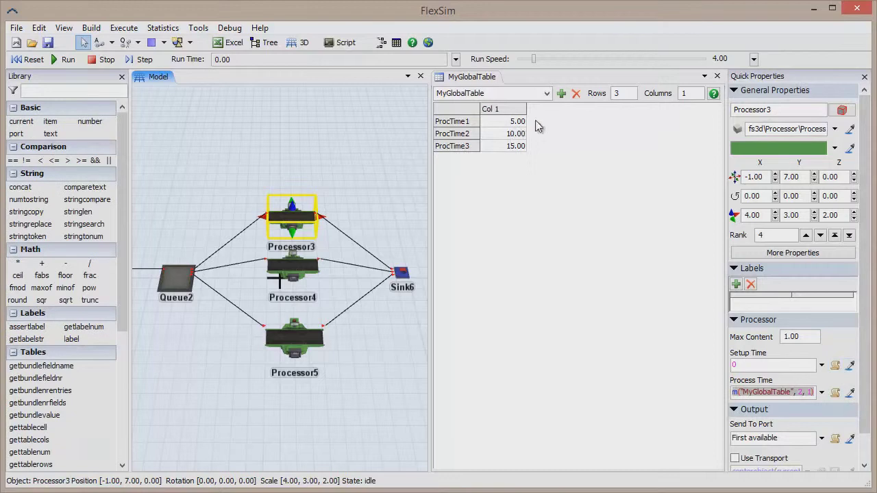
Close MyGlobalTable and set Processor4's process time from its own ProcTime label
click(717, 76)
click(450, 278)
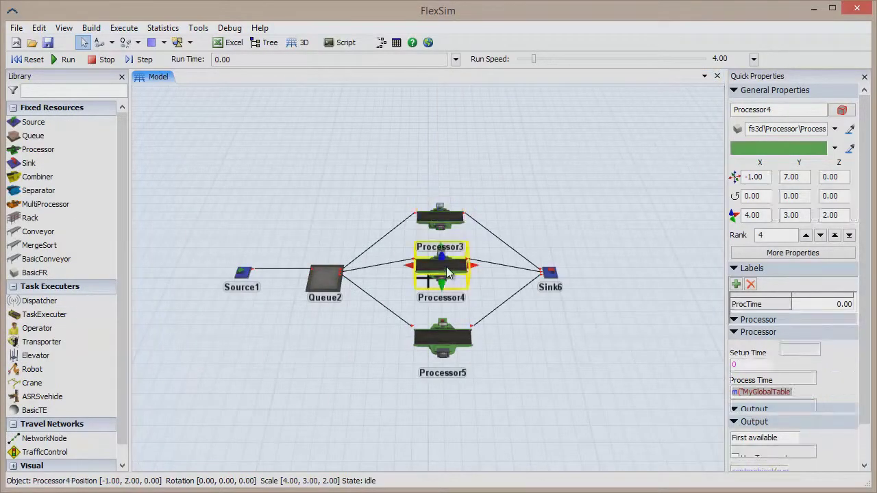
click(849, 406)
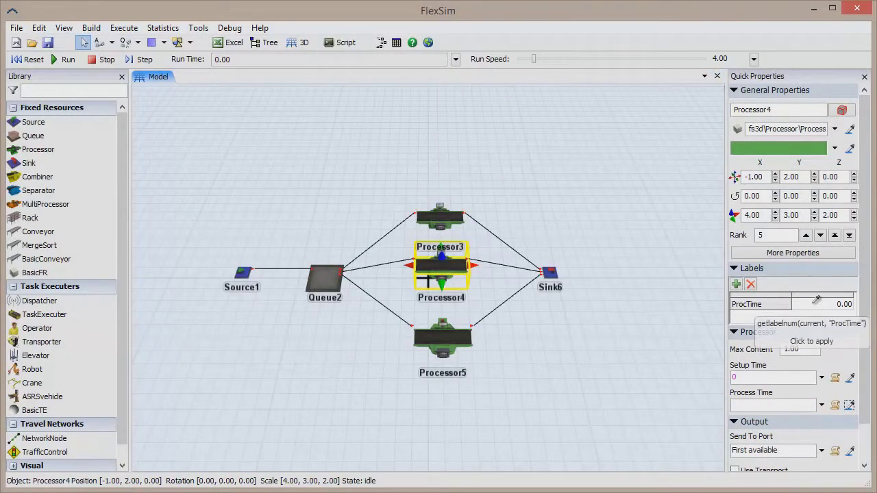
click(816, 301)
Set Processor5's process time to Processor4's ProcTime label via the first getlabelnum option
click(460, 339)
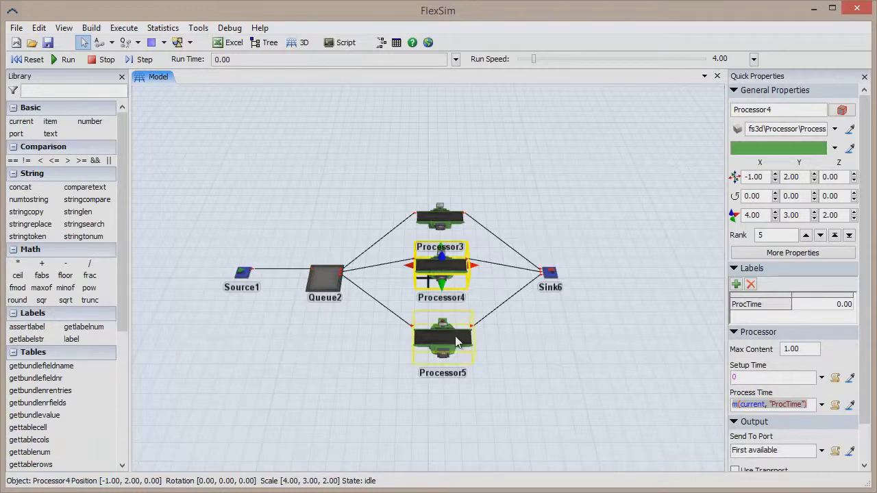
click(850, 393)
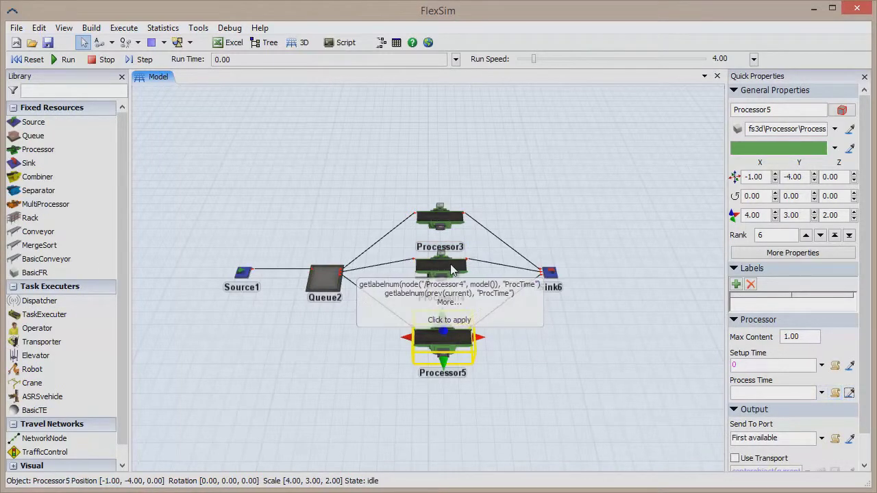
click(461, 272)
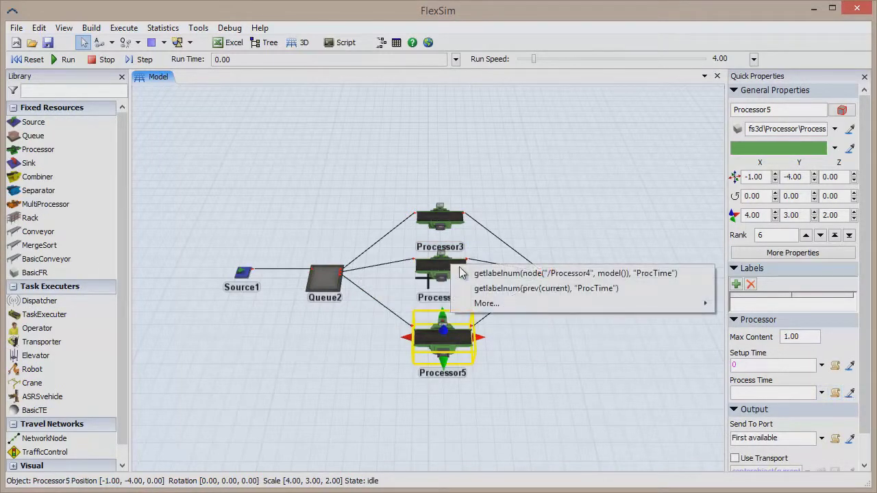
click(501, 276)
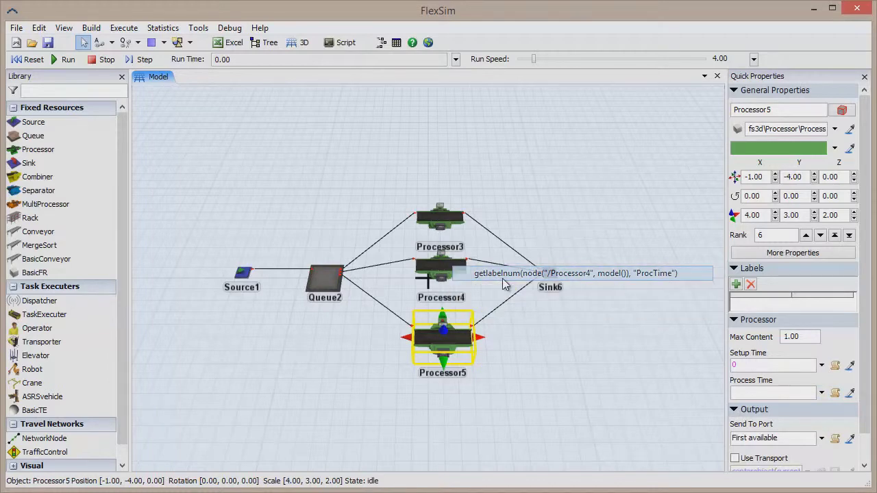
click(573, 232)
click(445, 346)
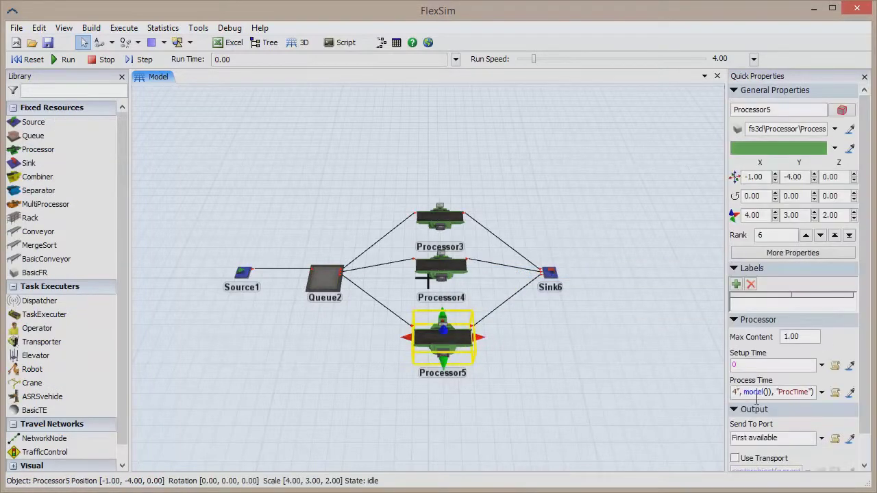
Insert node("/Processor4", model()) at the start of line 3 in Processor5's process time code
click(835, 392)
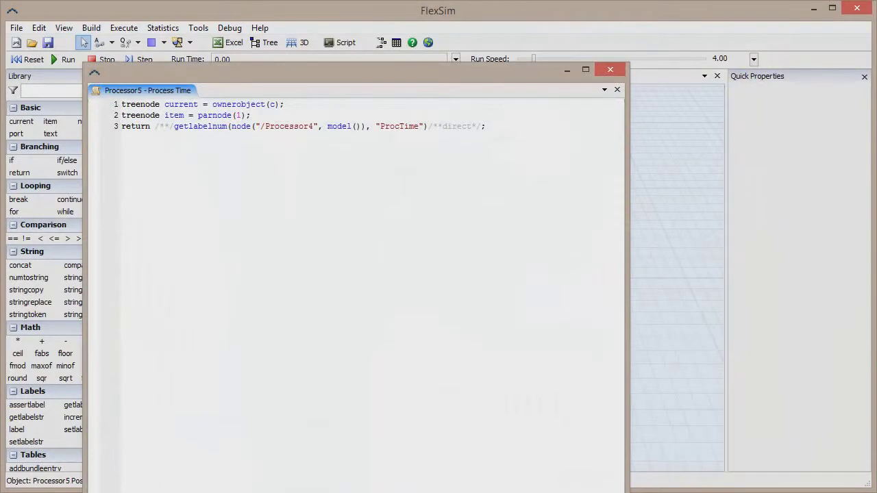
drag(599, 491, 598, 261)
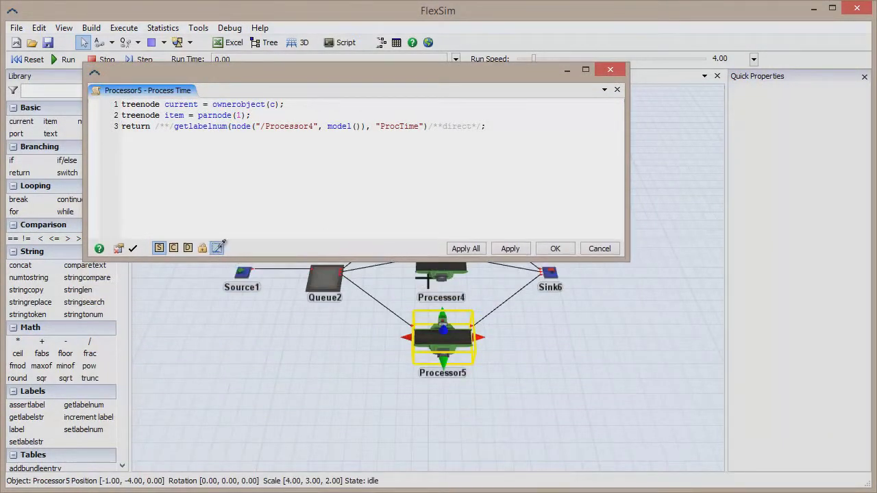
click(427, 271)
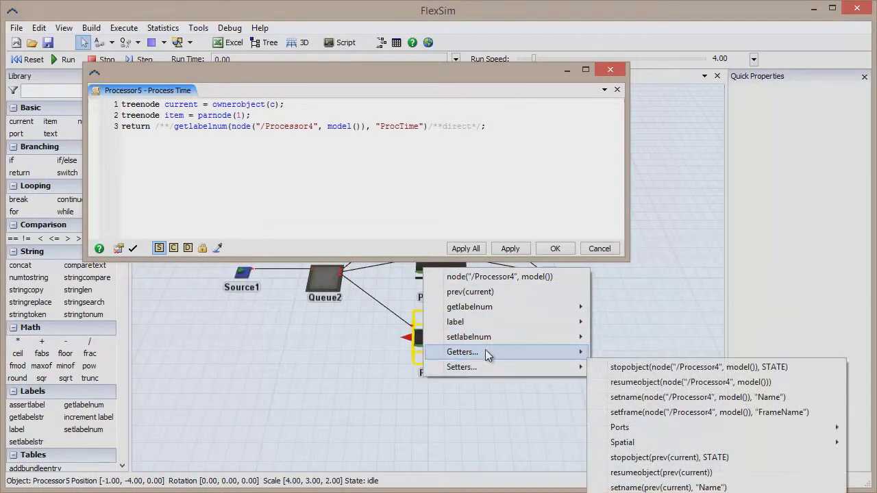
click(490, 279)
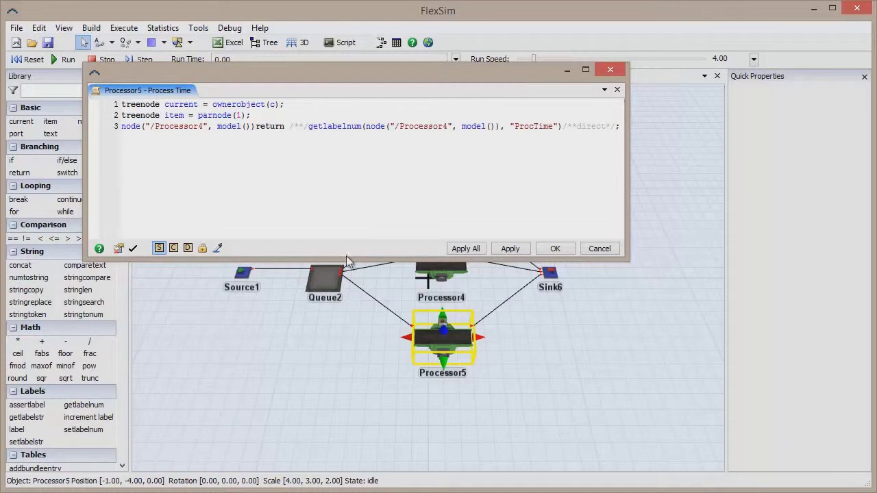
click(457, 337)
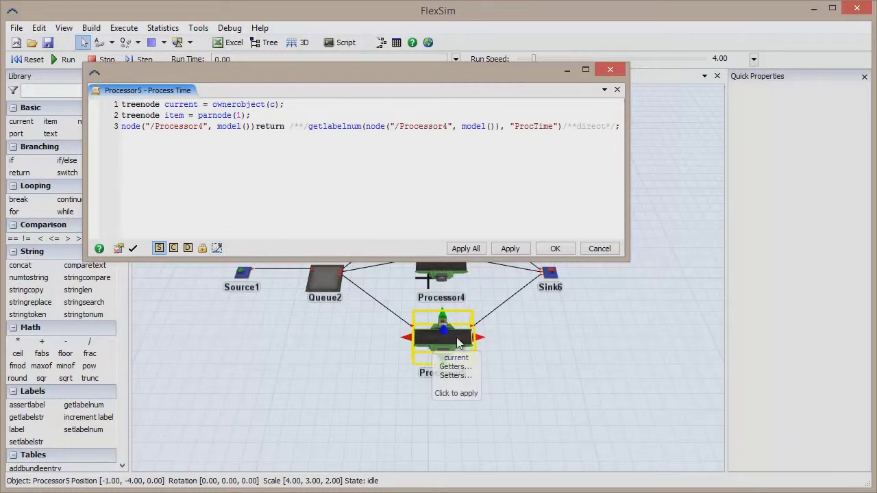
mouse_move(498, 363)
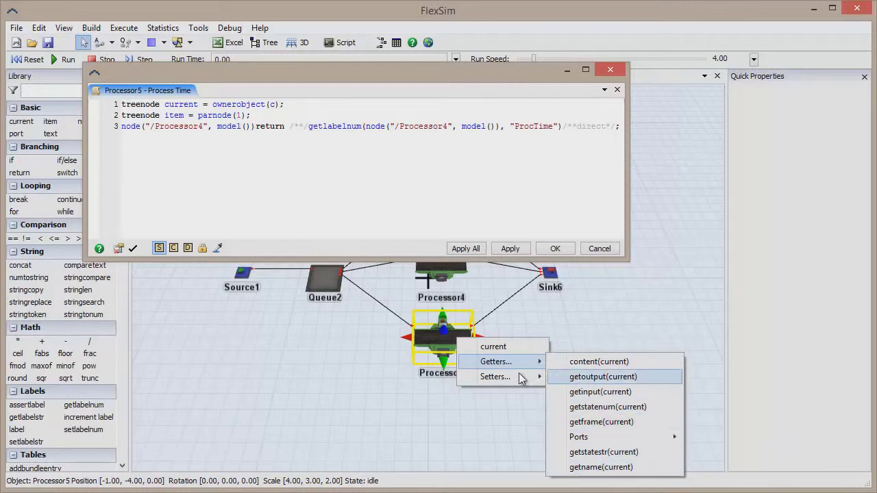
mouse_move(511, 377)
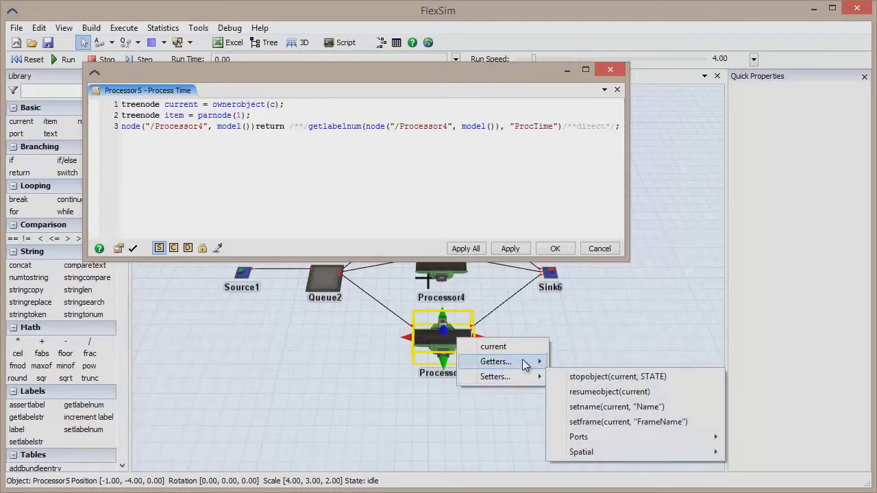
mouse_move(526, 362)
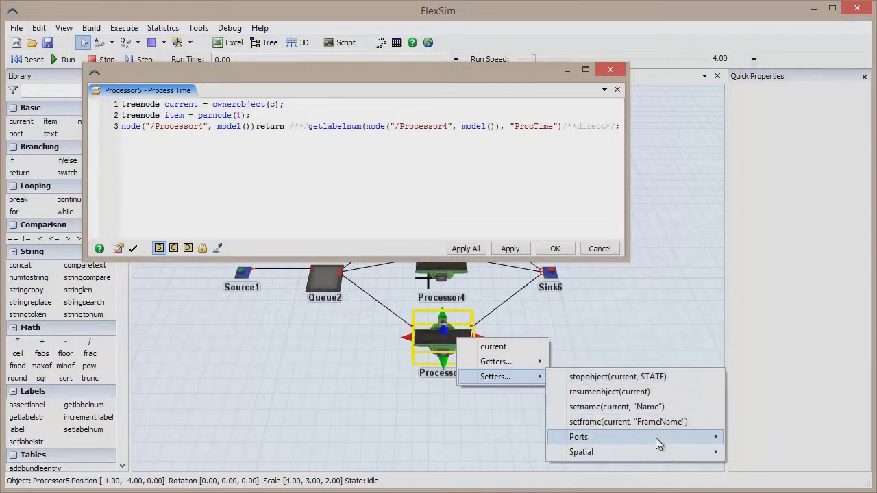
mouse_move(643, 458)
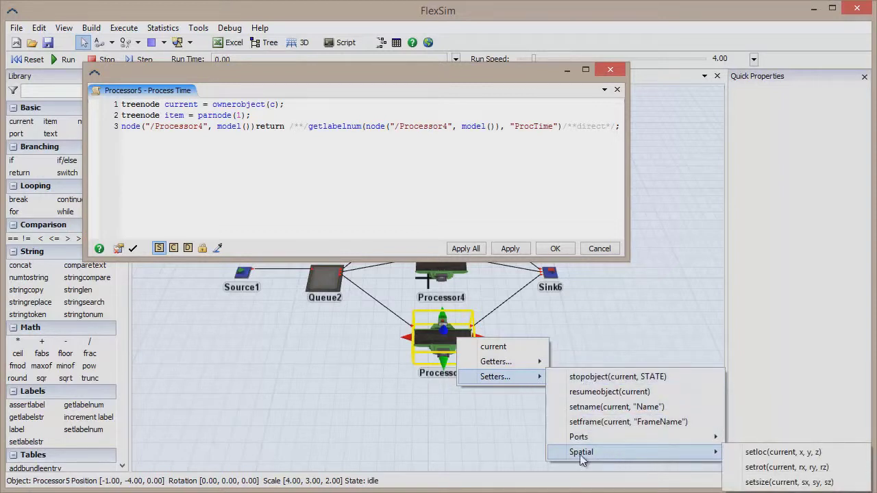
click(487, 429)
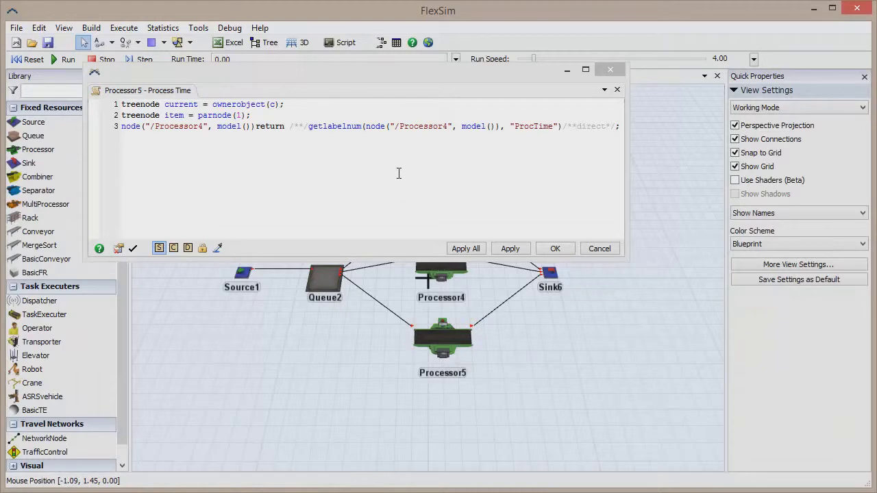
Cancel the Processor5 - Process Time code editor to reveal the full model
click(605, 251)
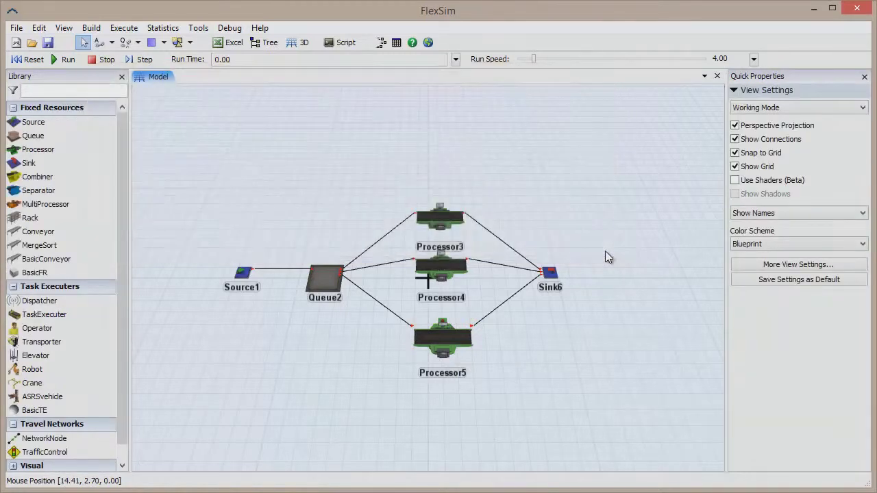